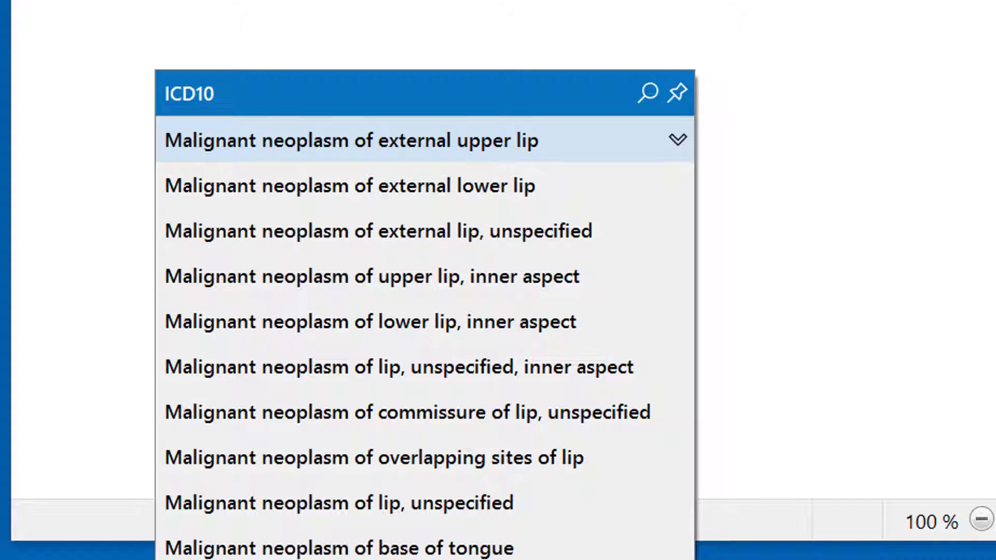
- Filter the ICD10 lookup with 'mouth' then 'vestu' to isolate the vestibule of mouth entry
type("mouth")
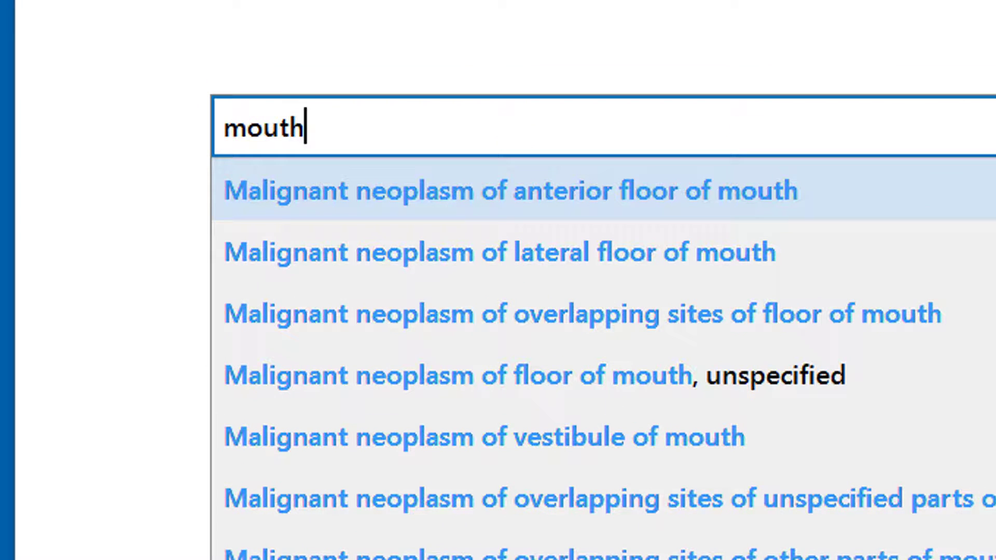
type("ve")
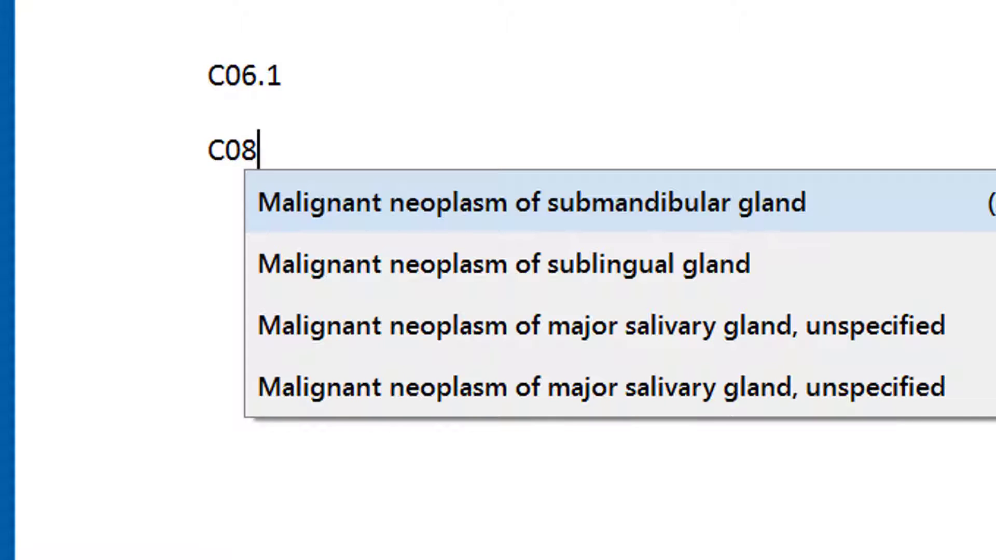
- Narrow the C08 suggestions with 'mand' to Malignant neoplasm of submandibular gland
type("mand")
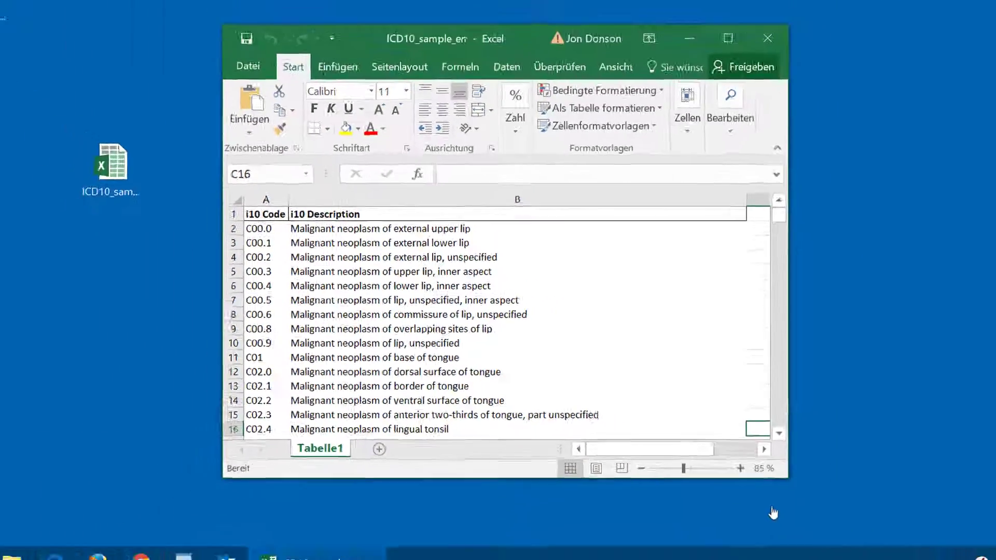
- Close the ICD10_sample_en workbook and exit Excel
key("alt+F4")
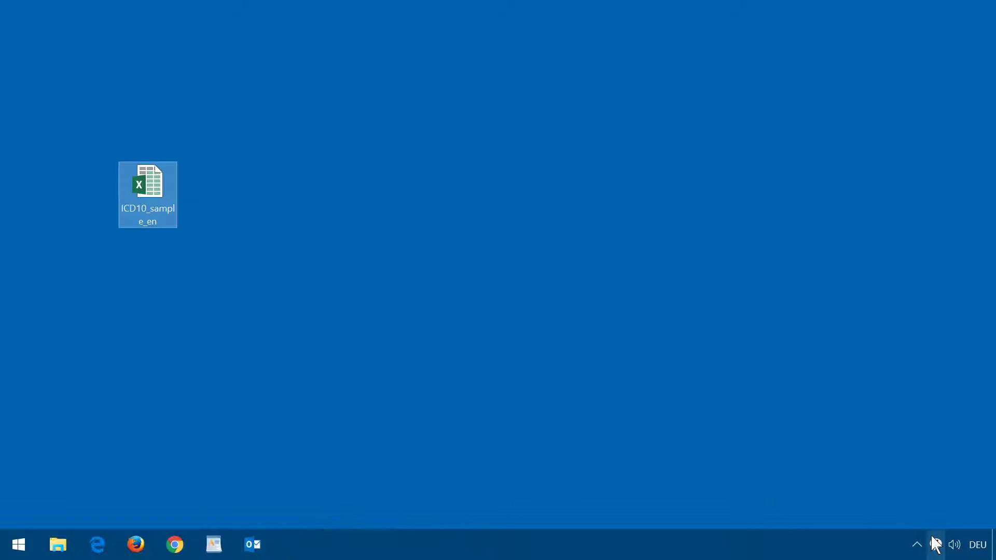
- Import ICD10_sample_en.xlsx into the phrase editor, generating one phrase per spreadsheet line
right_click(936, 544)
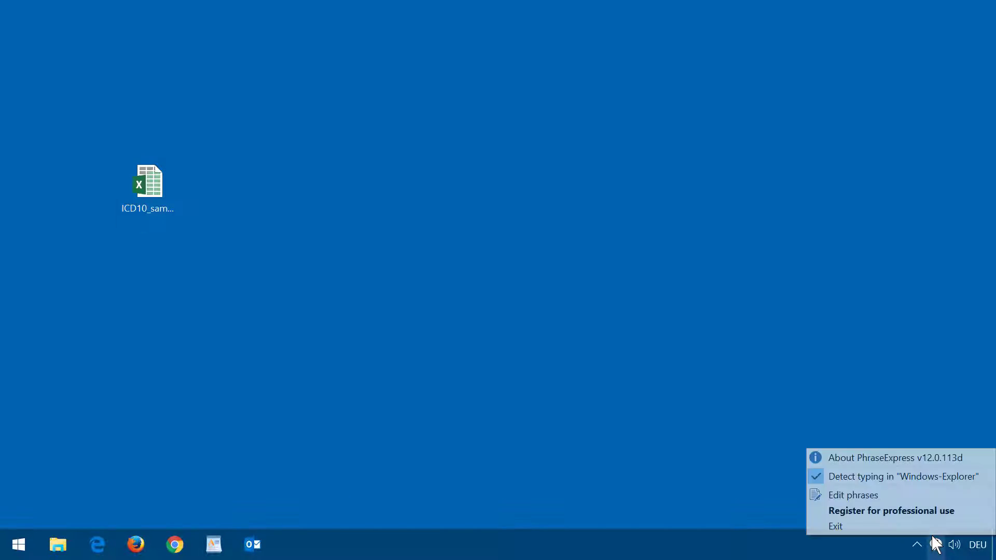
left_click(896, 503)
left_click_drag(150, 181, 154, 189)
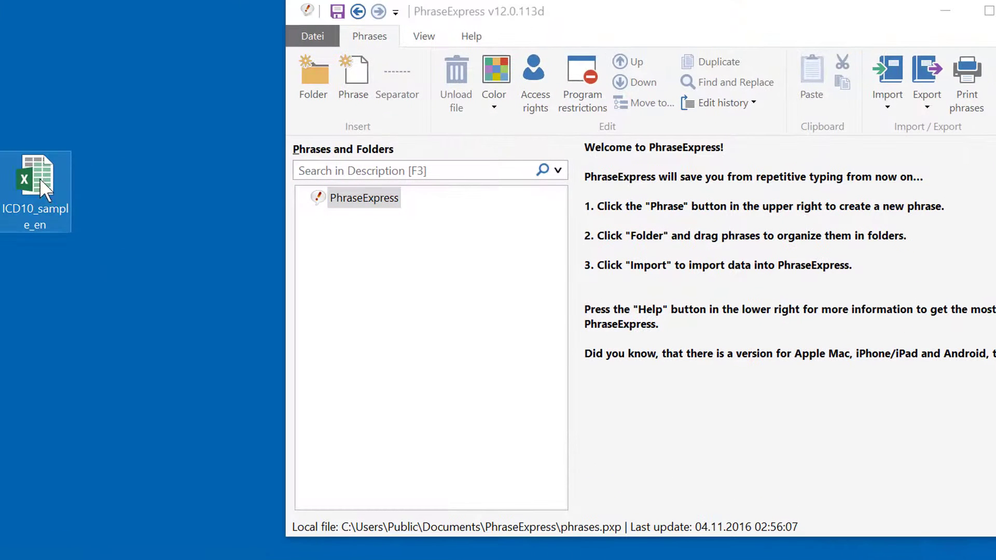
left_click_drag(43, 189, 360, 206)
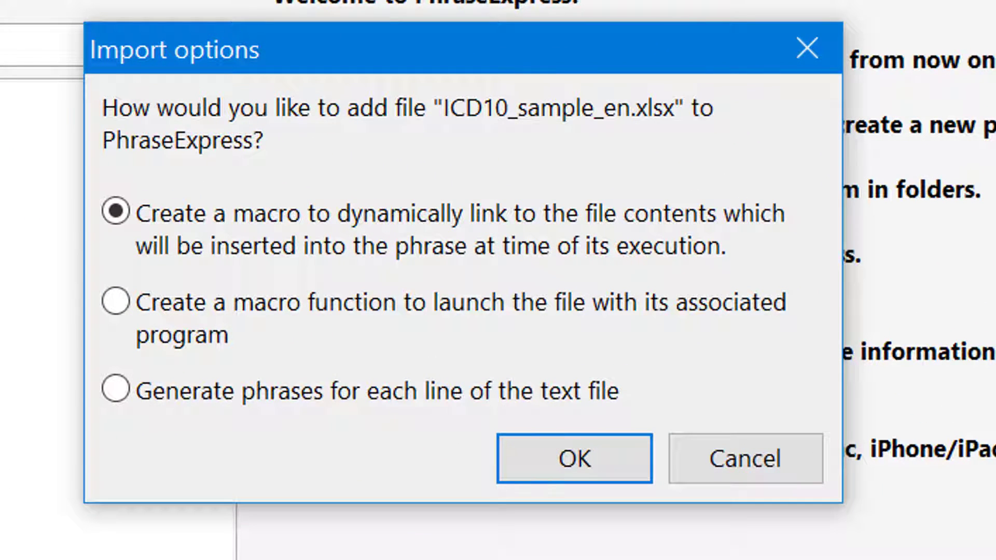
left_click(116, 389)
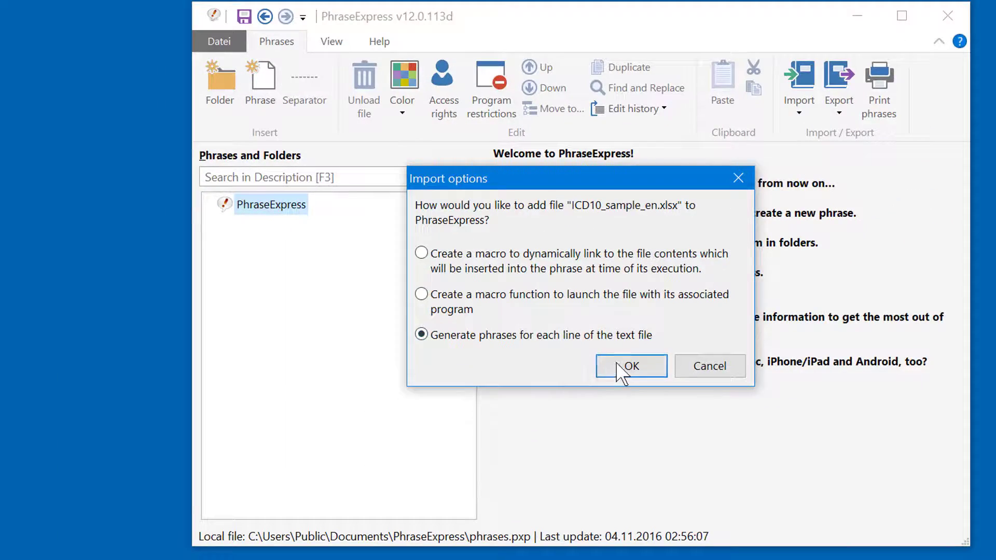
left_click(617, 365)
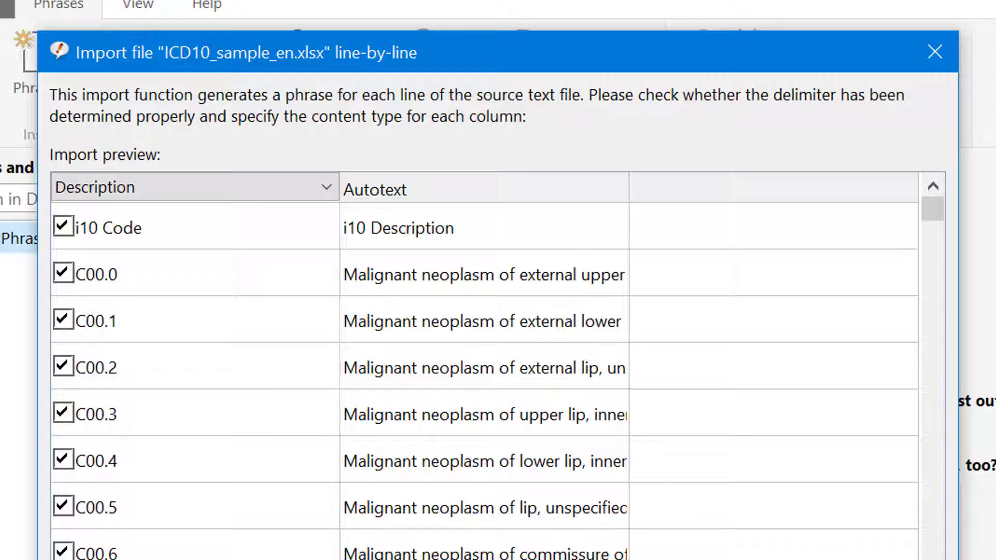
- Map codes to Text and terms to Description, skip the header row, and import 1716 phrases
left_click(233, 195)
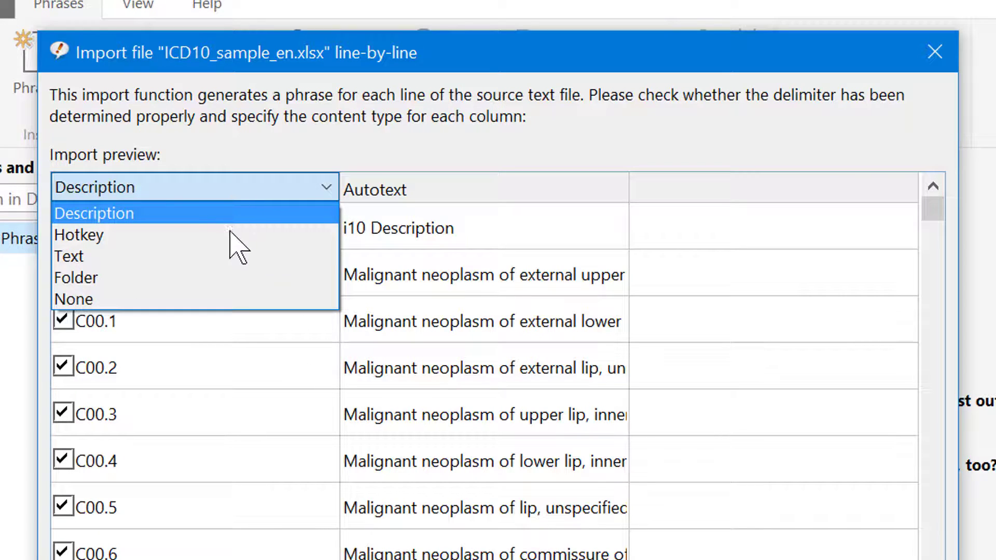
left_click(244, 256)
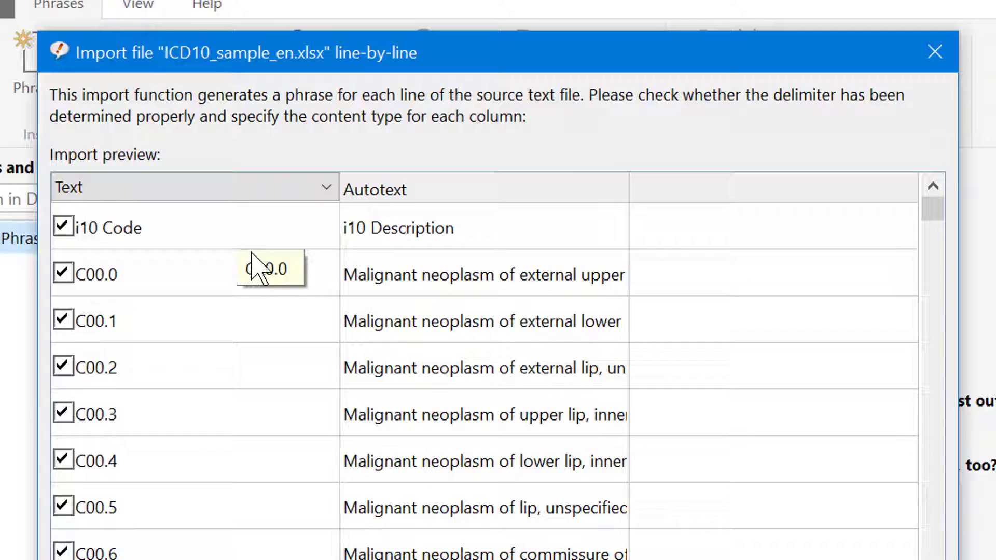
left_click(408, 196)
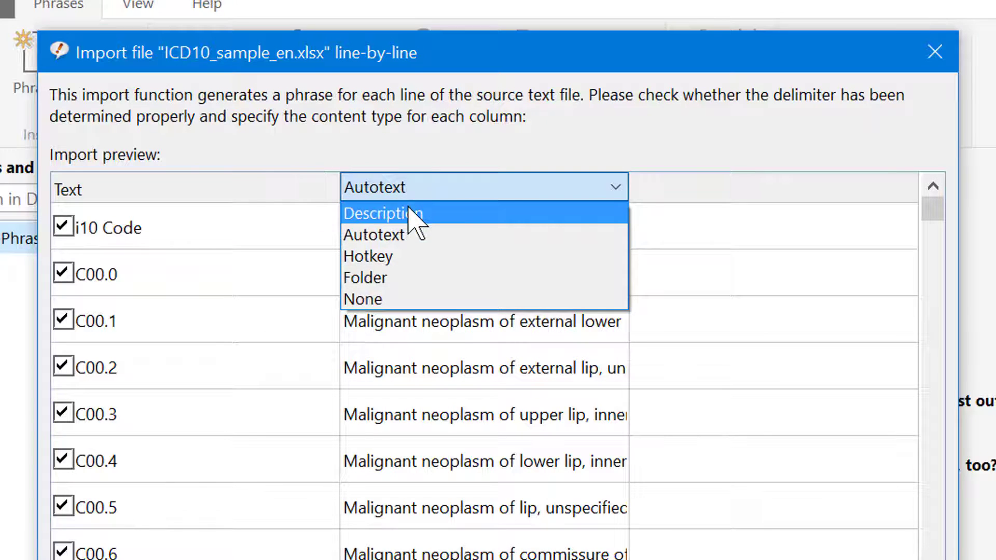
left_click(413, 214)
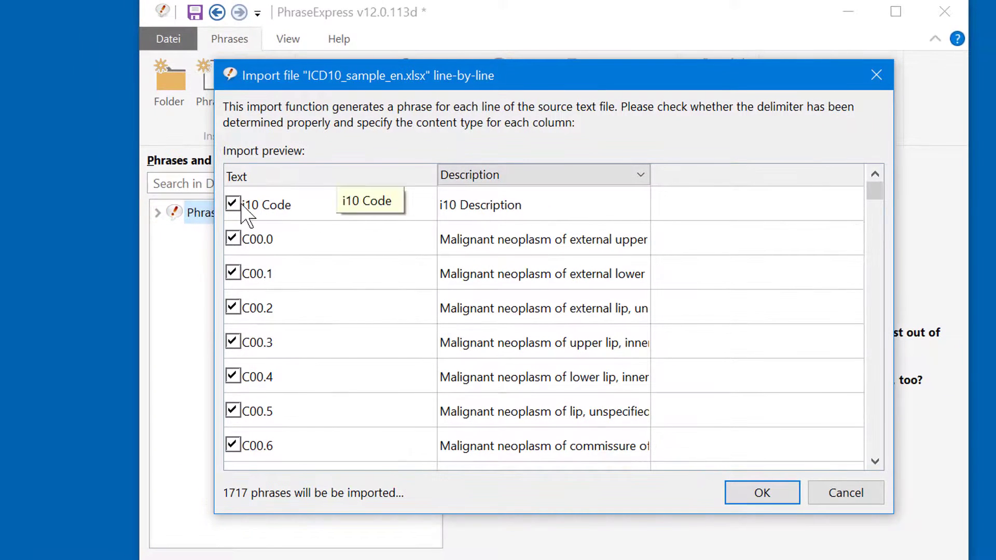
left_click(233, 204)
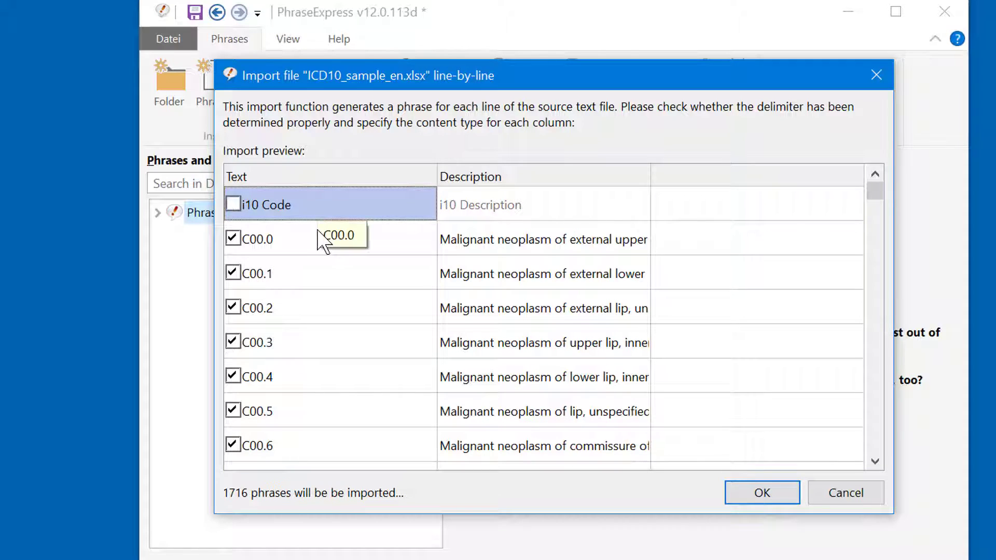
left_click(761, 499)
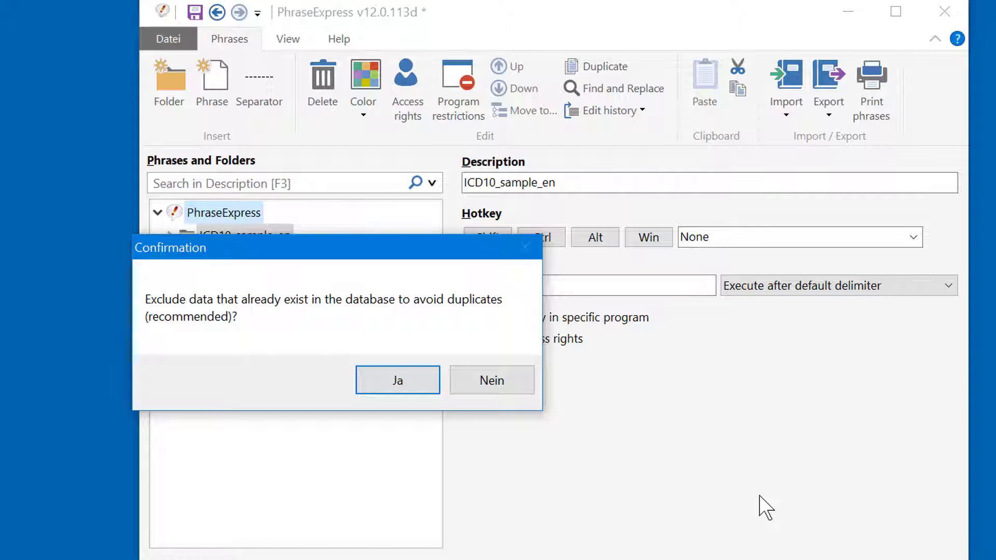
- Keep duplicates, rename the imported folder to ICD10, and inspect its first phrase
left_click(485, 381)
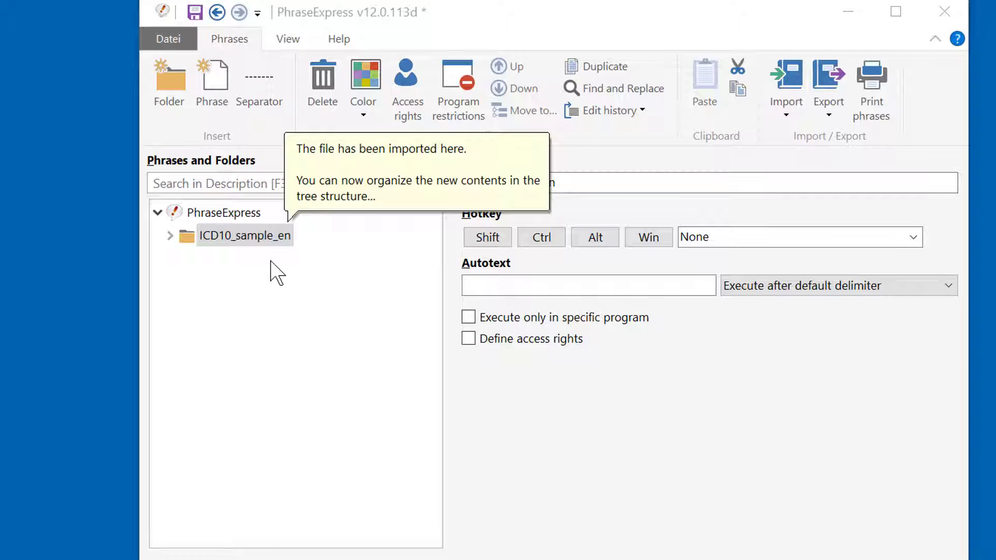
left_click(249, 237)
left_click_drag(496, 190, 678, 189)
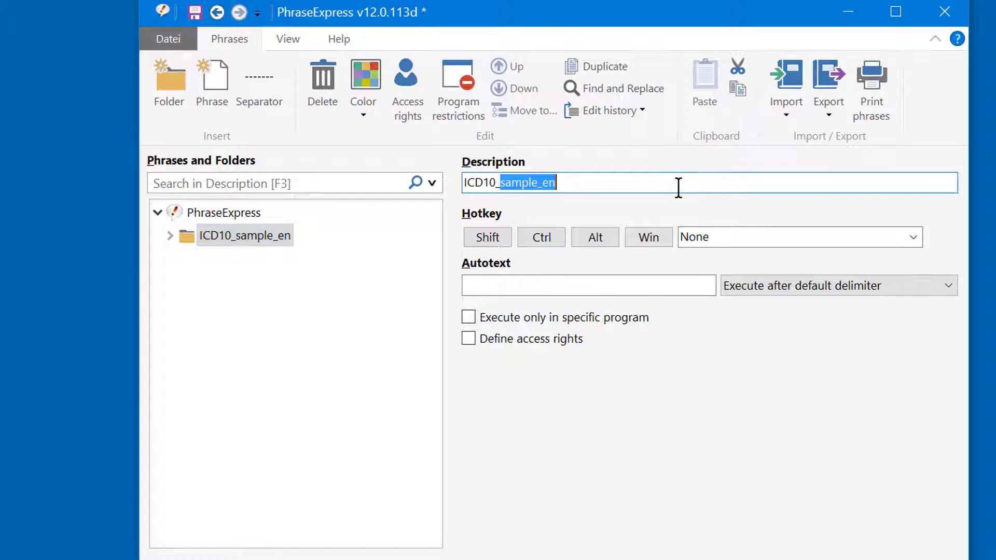
key("BackSpace")
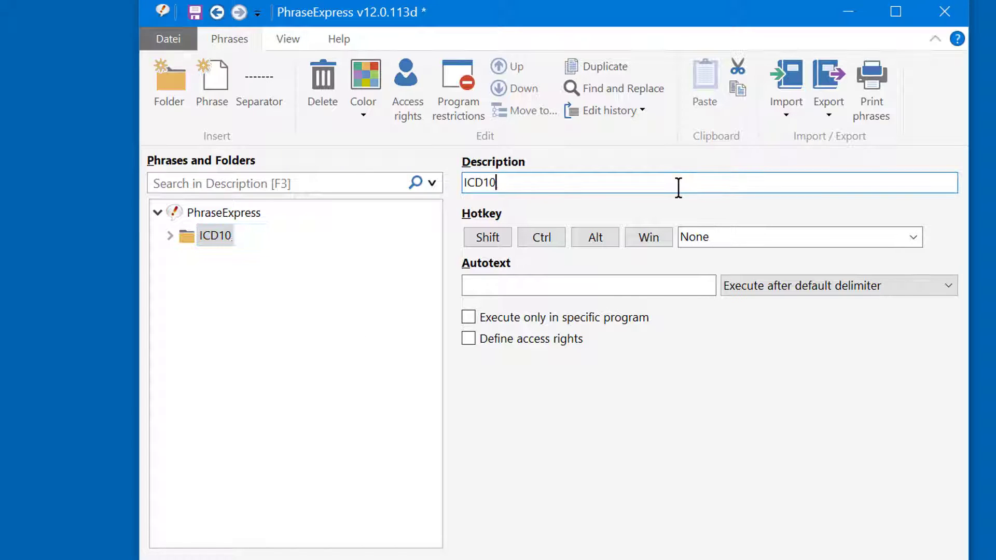
left_click(170, 235)
left_click(246, 236)
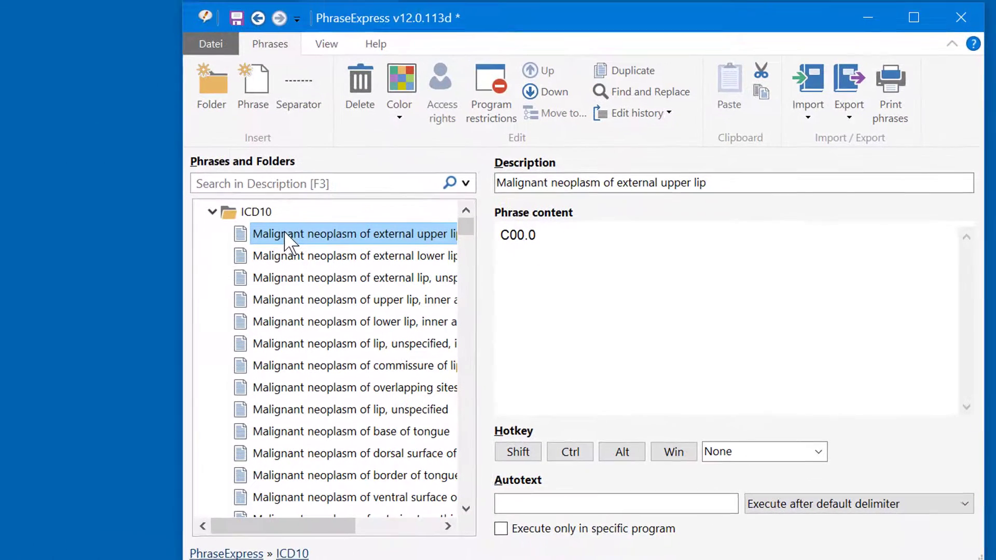
- Assign the hotkey Ctrl+Alt+I to the ICD10 folder
left_click(260, 212)
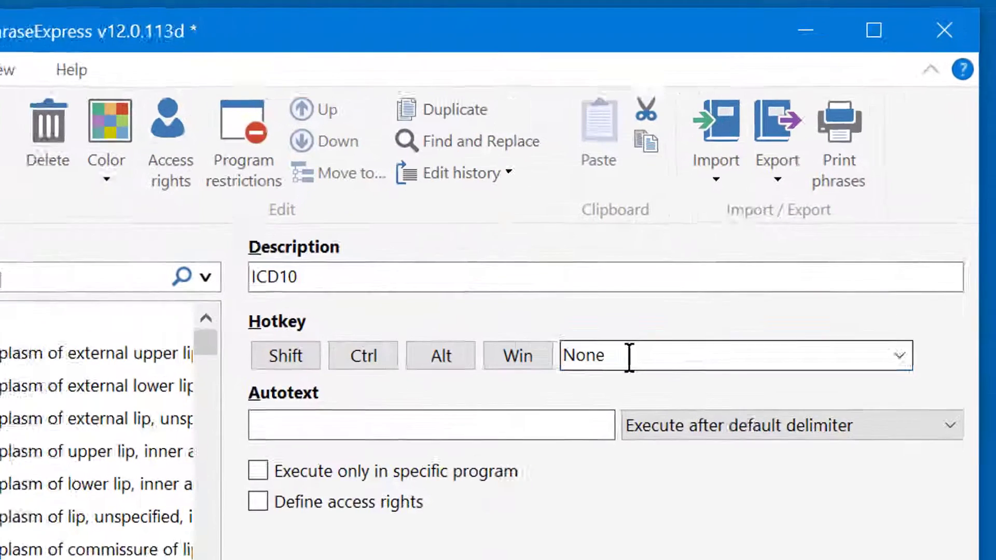
left_click(752, 238)
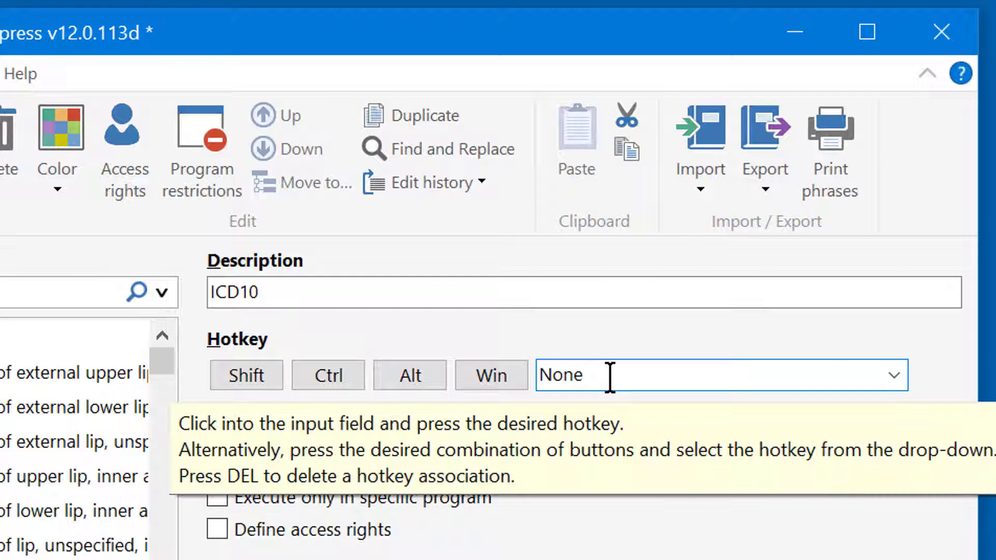
key("ctrl+alt+i")
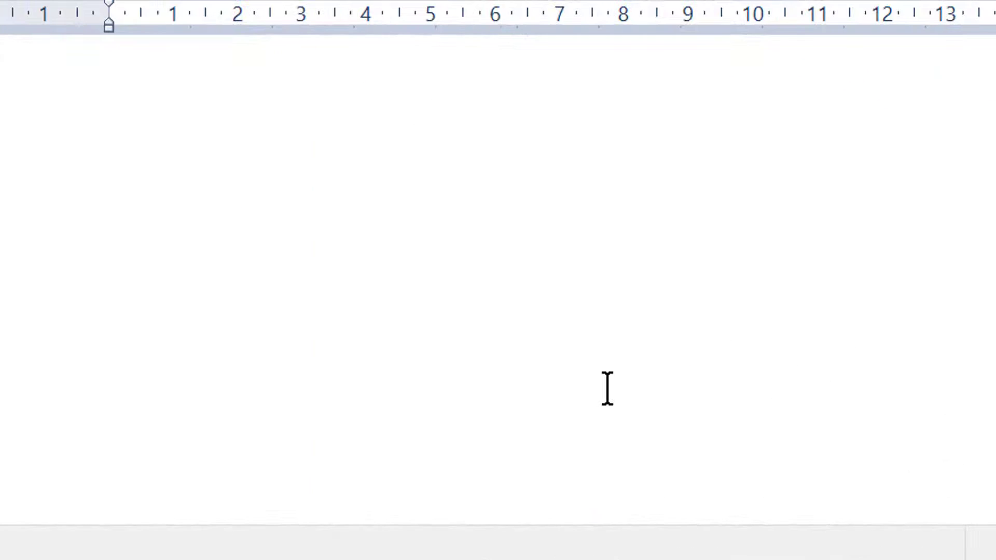
- Search 'neoven' in the ICD10 popup and insert the cerebrum neoplasm code C71.0
key("ctrl+alt+i")
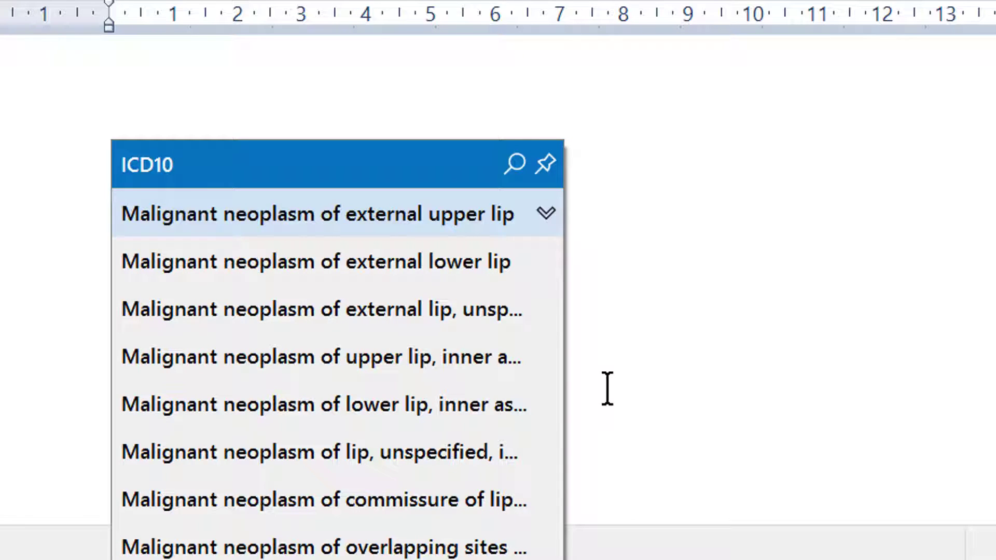
type("neoven")
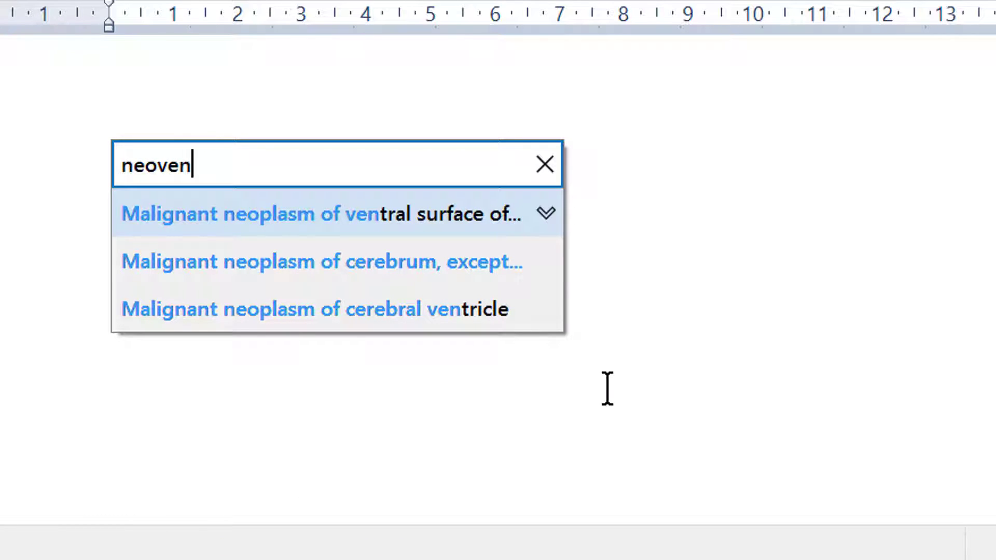
key("Down")
key("Return")
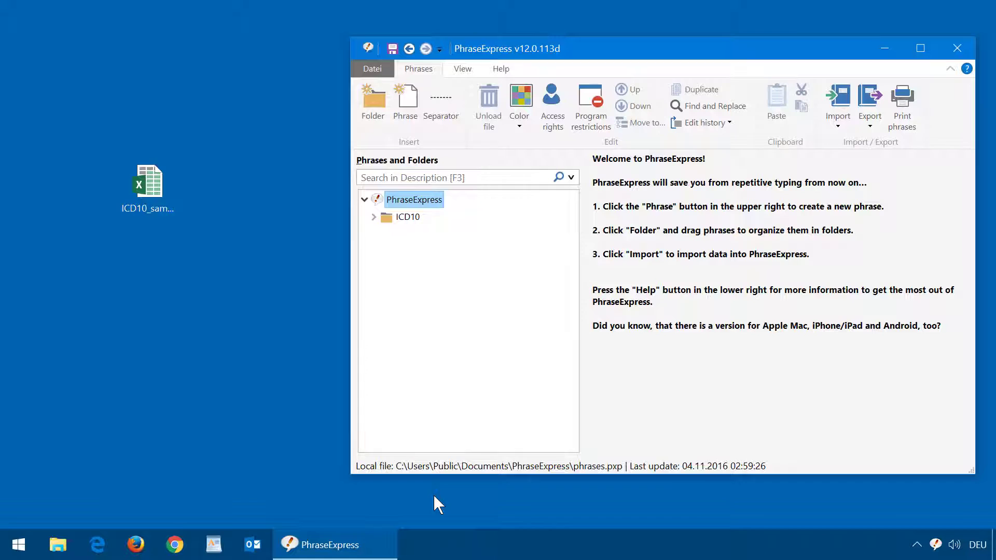
- Import the Excel file line by line again, with codes as Autotext and the header row skipped
left_click_drag(155, 197, 420, 200)
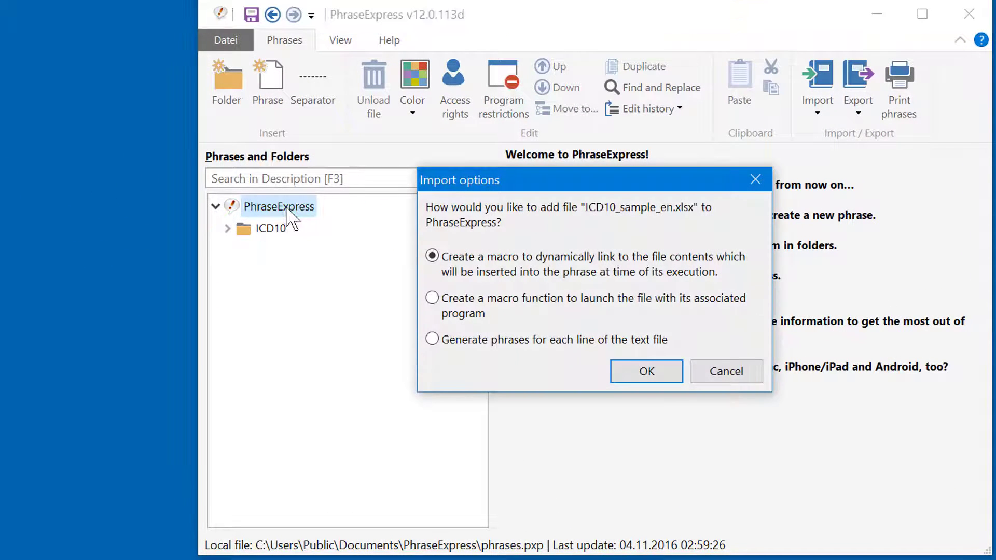
left_click(505, 342)
left_click(634, 371)
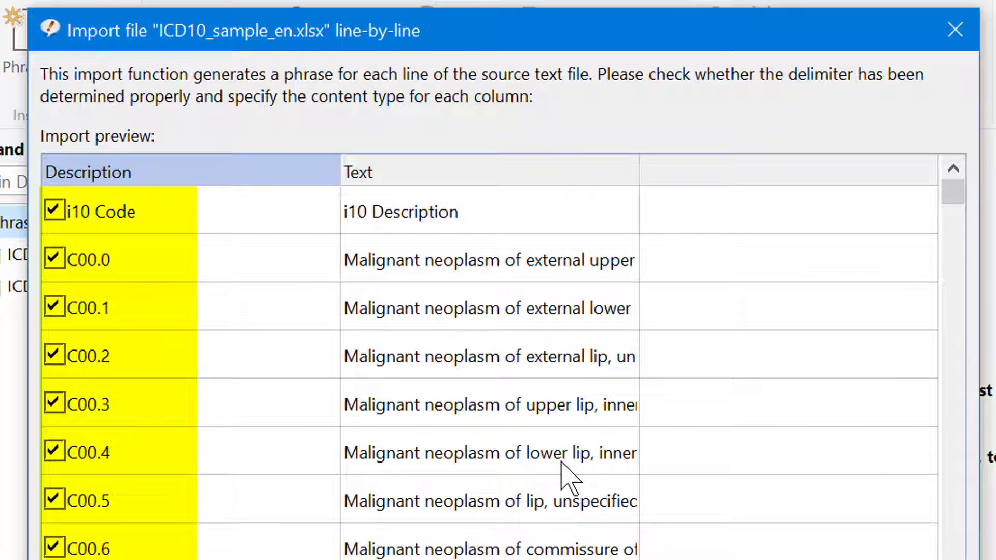
left_click(200, 174)
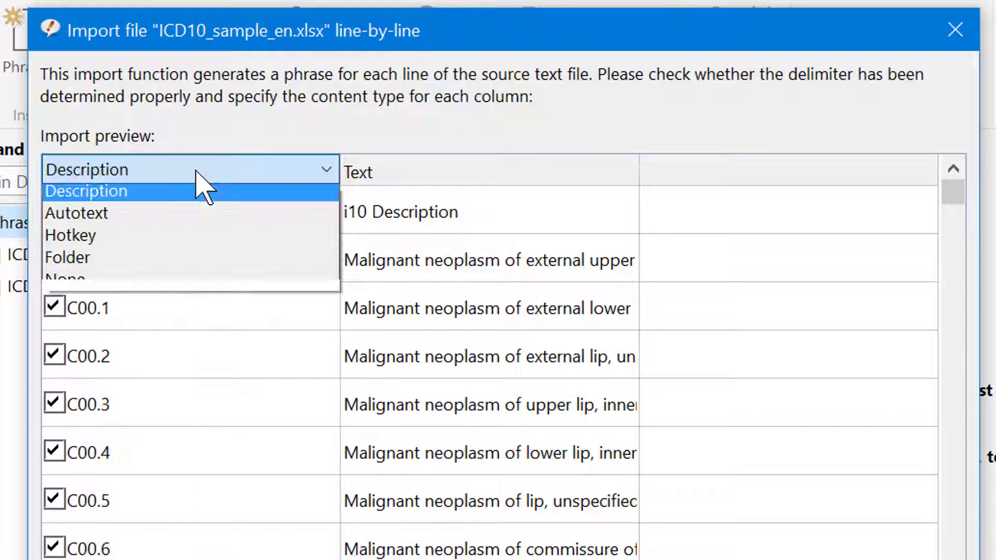
left_click(196, 219)
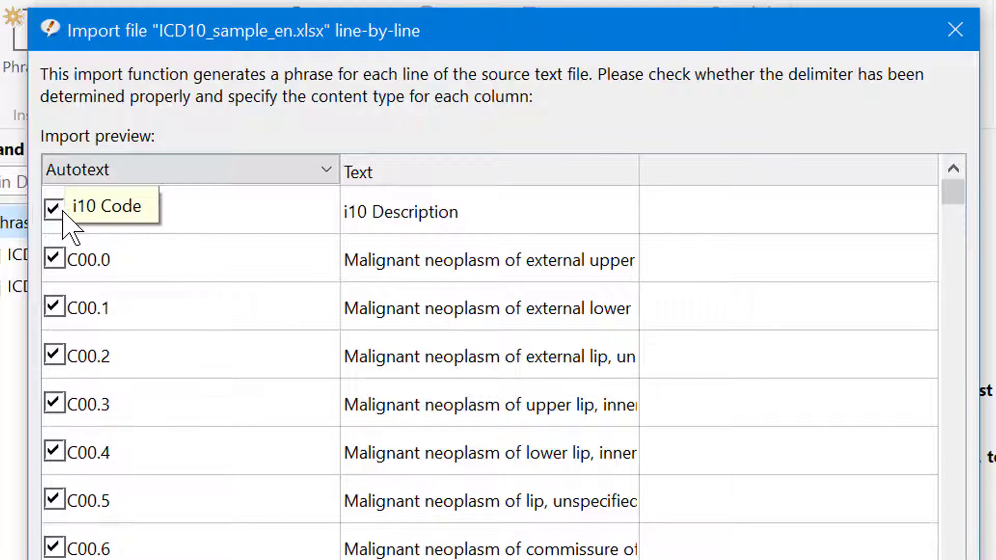
left_click(79, 210)
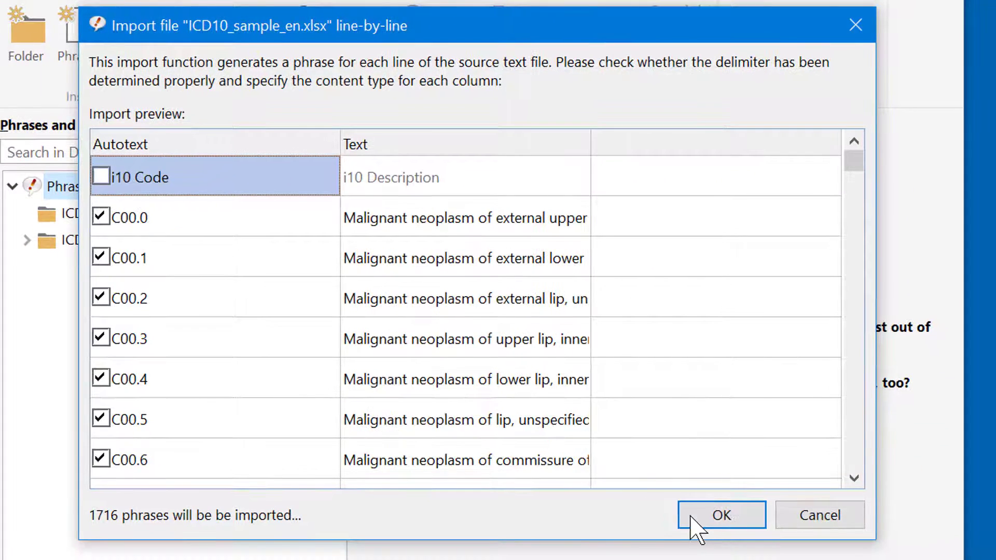
left_click(749, 559)
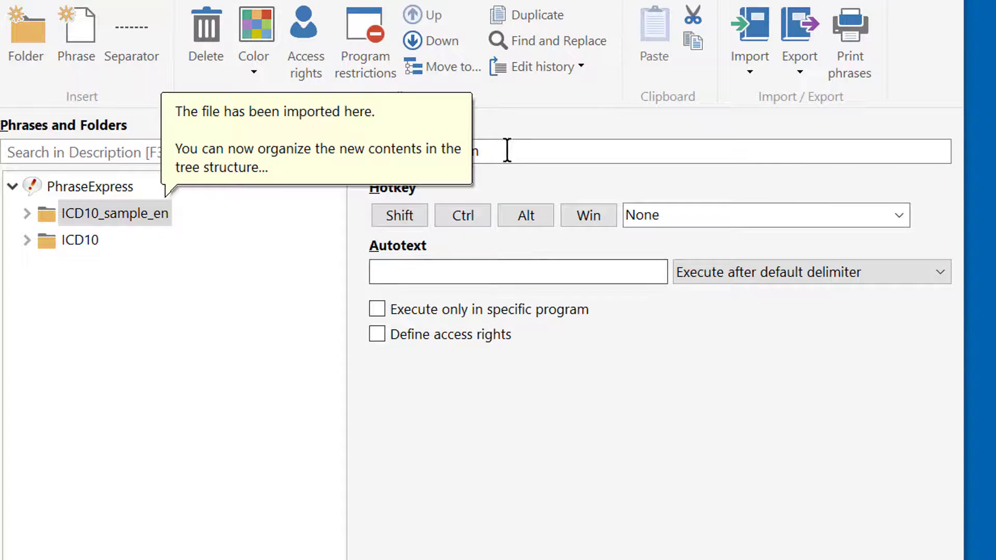
- Rename the new folder to 'ICD10 to Term' and view its first phrase's details
left_click(535, 150)
left_click_drag(536, 149, 349, 160)
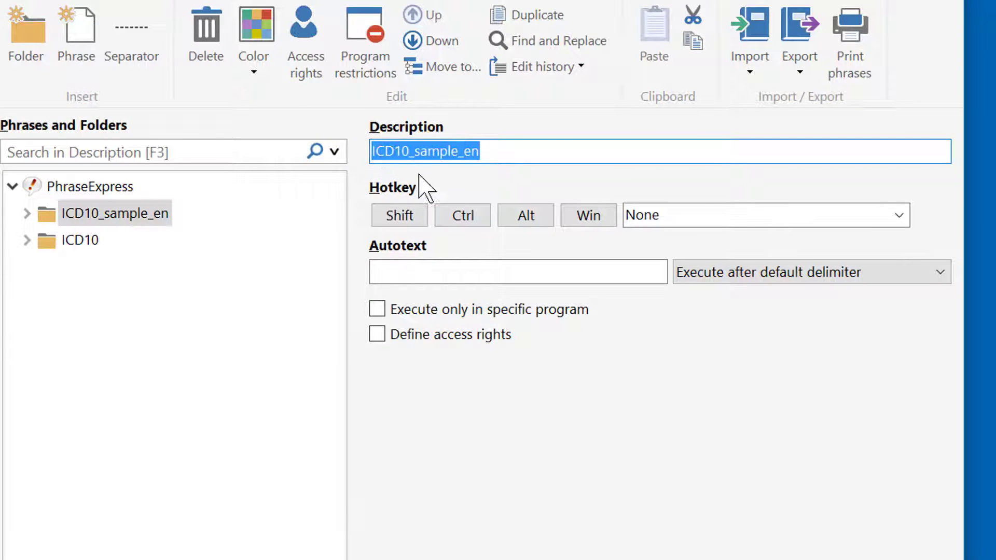
type("ICD10 to Term")
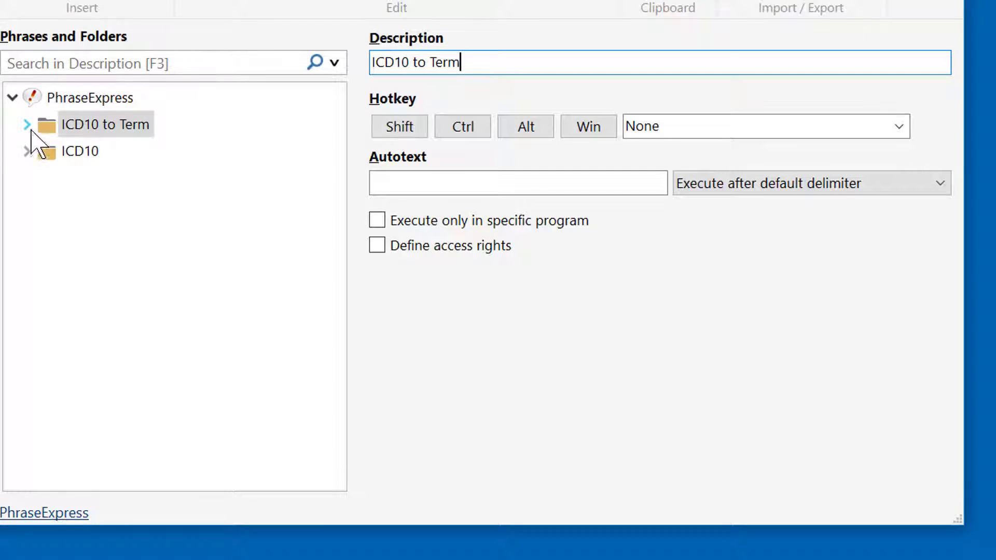
left_click(27, 126)
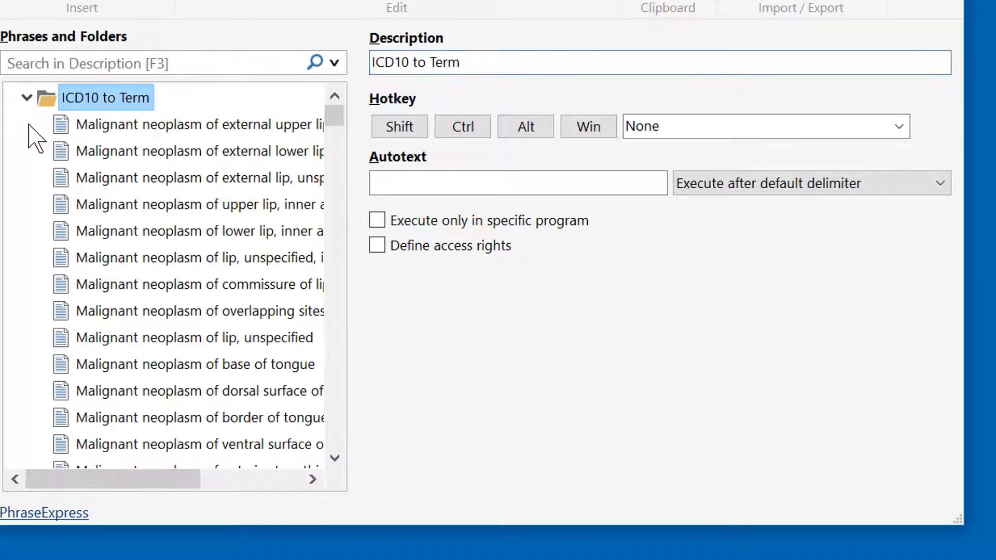
left_click(93, 127)
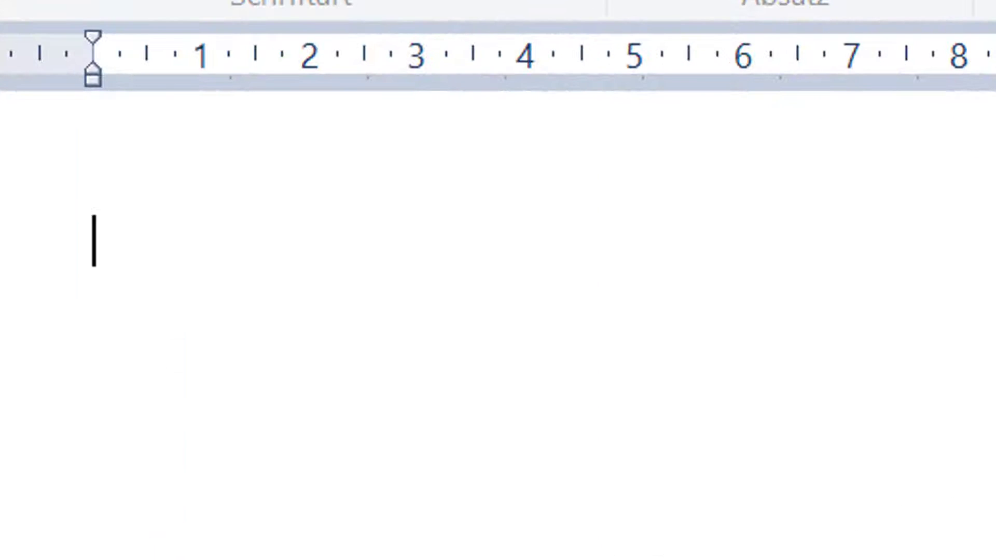
- Enter the code C00.9 in Word to trigger its term autotext
type("C00.")
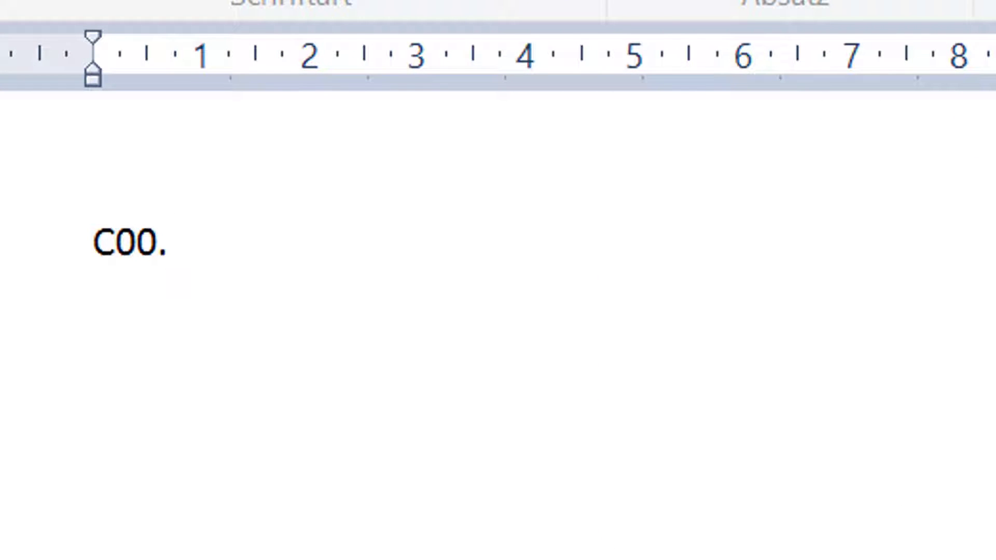
type("9")
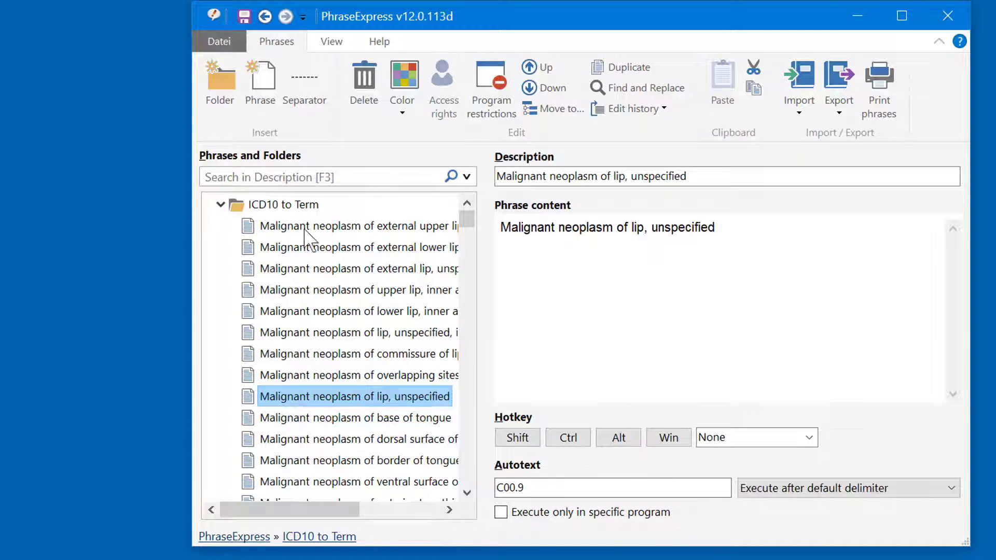
- Give the ICD10 to Term folder an Incremental autotext postfix, applied to all its phrases
left_click(281, 205)
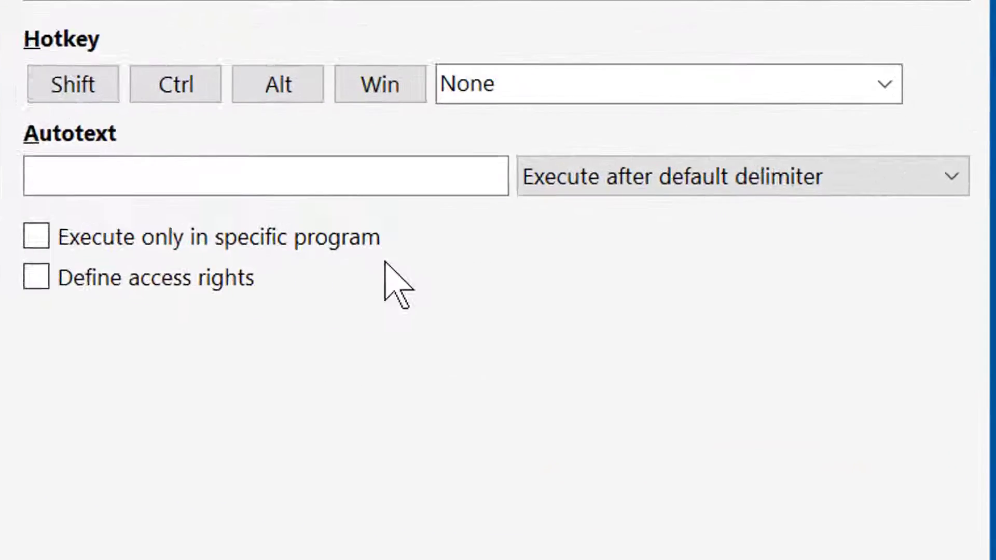
left_click(762, 277)
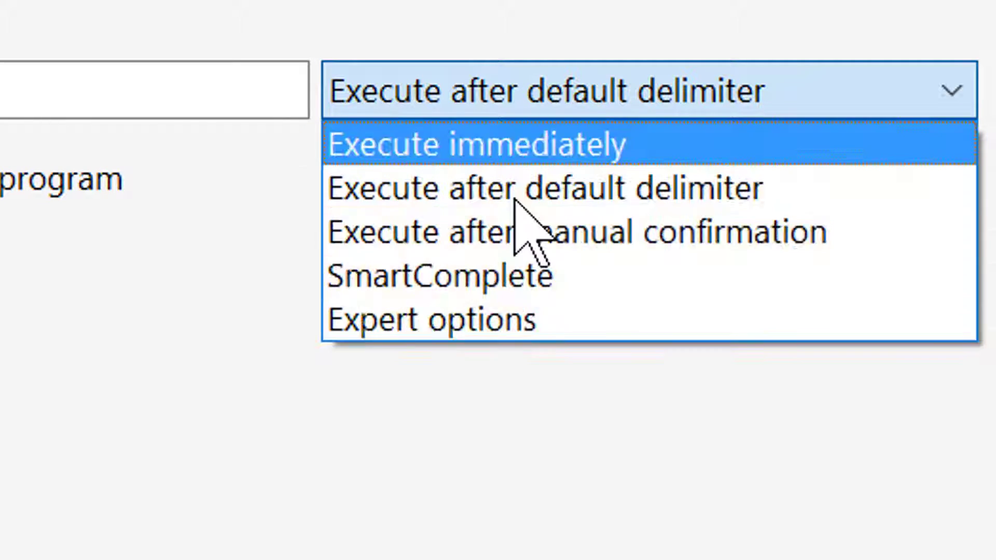
left_click(519, 321)
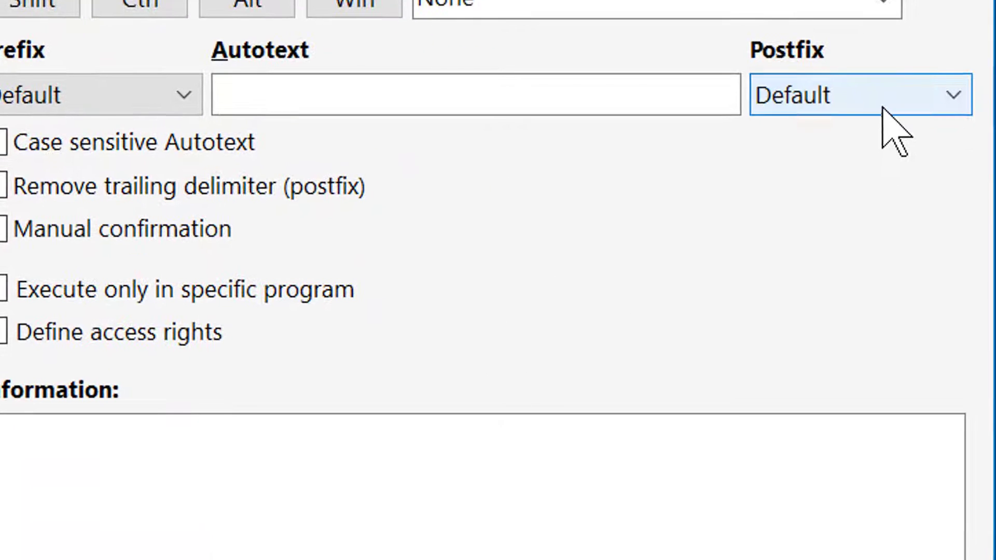
left_click(845, 251)
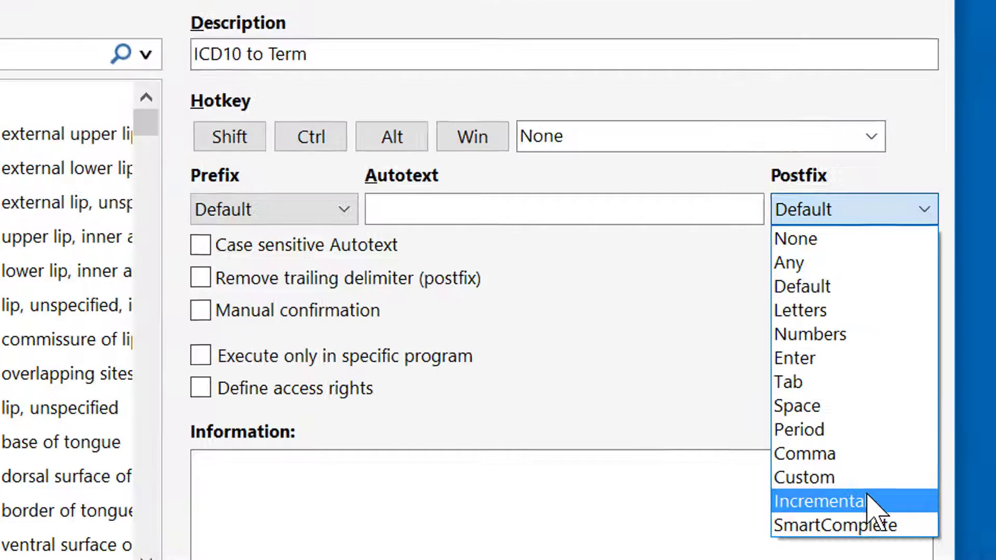
left_click(878, 482)
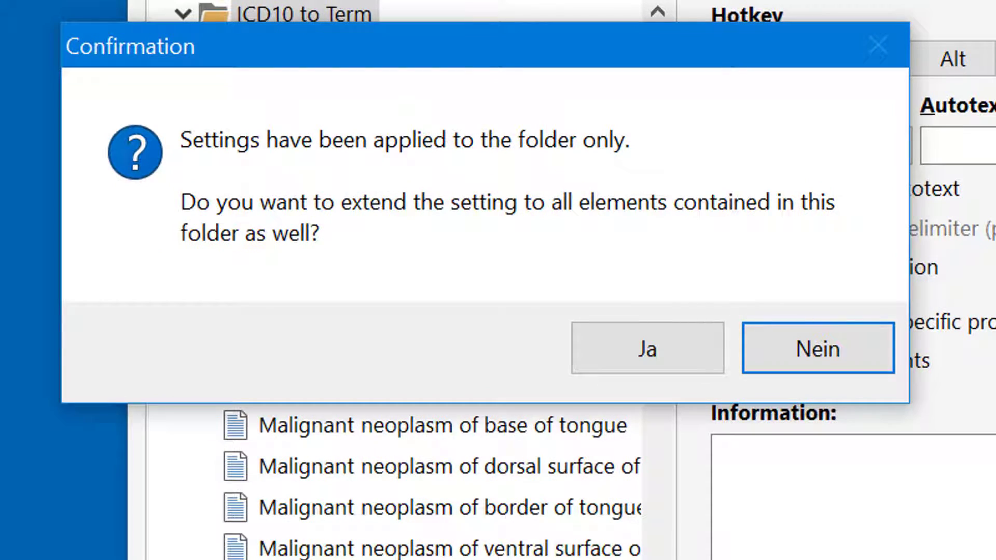
left_click(640, 356)
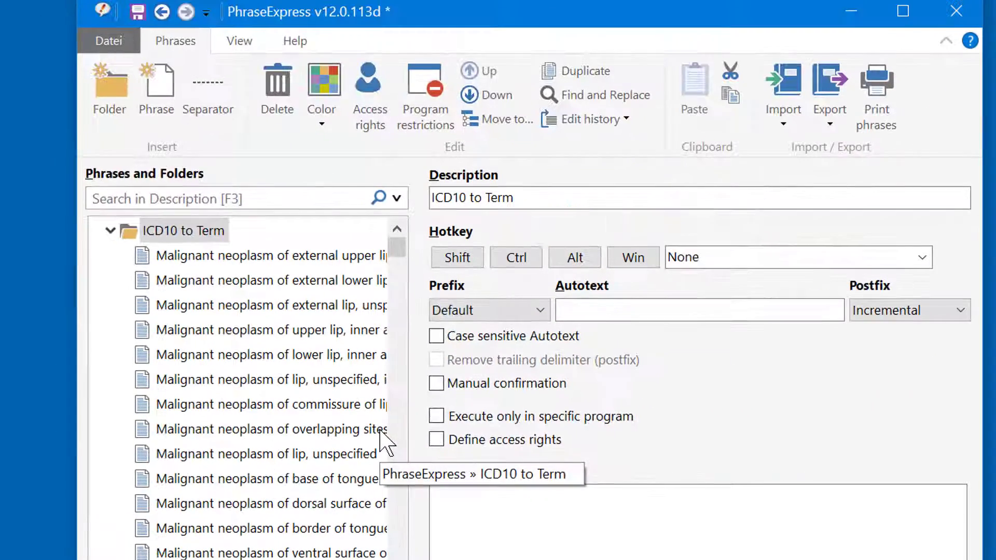
left_click(271, 381)
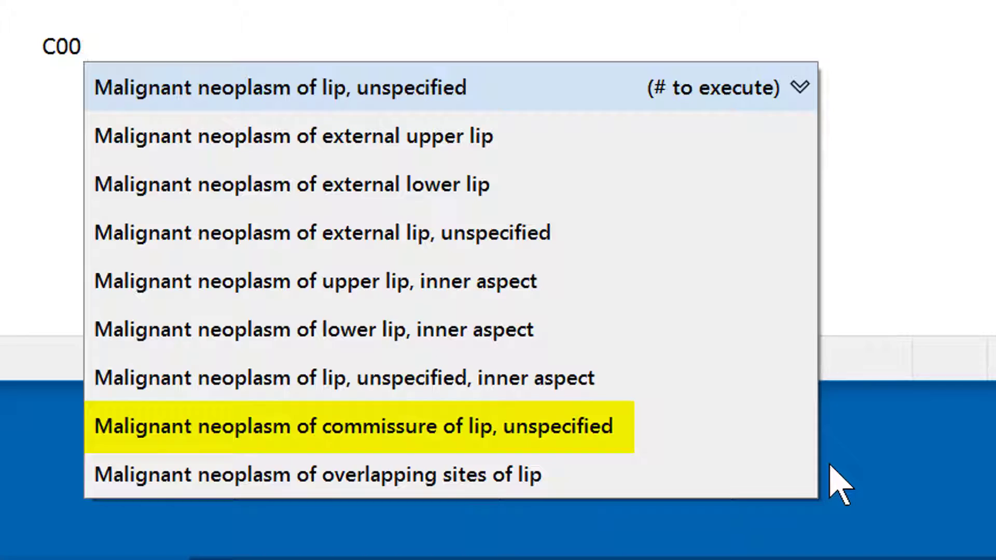
- Narrow the C00 suggestions with 'com' and insert the commissure of lip entry
type("com")
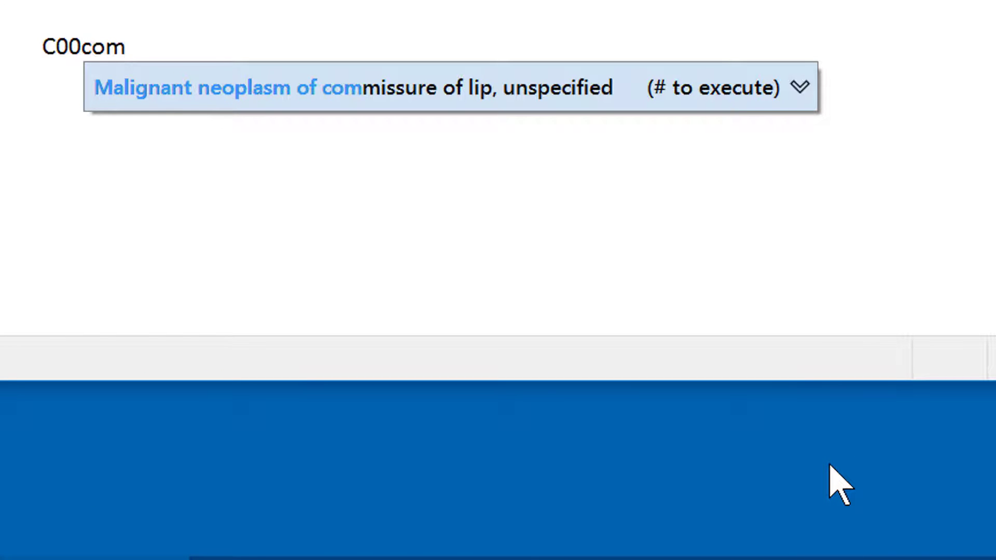
key("numbersign")
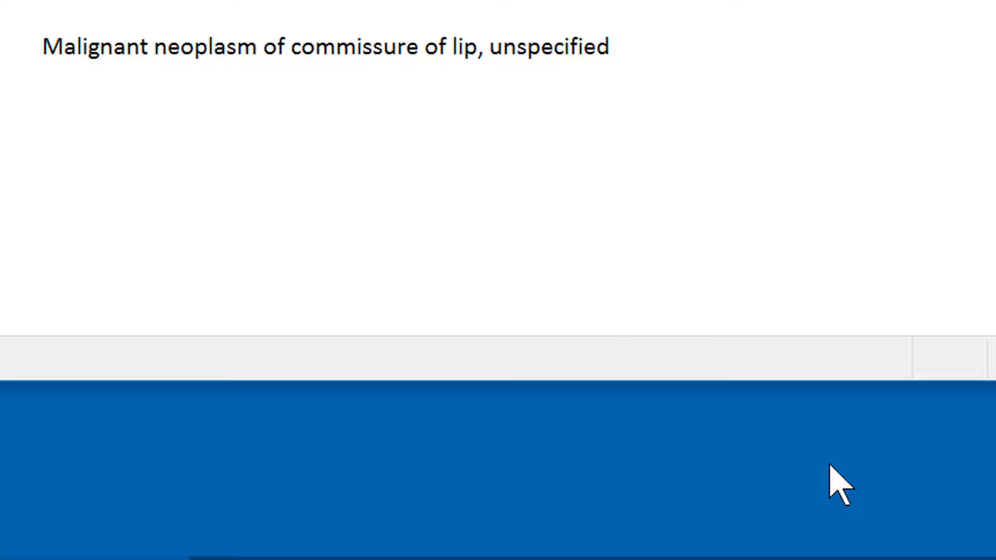